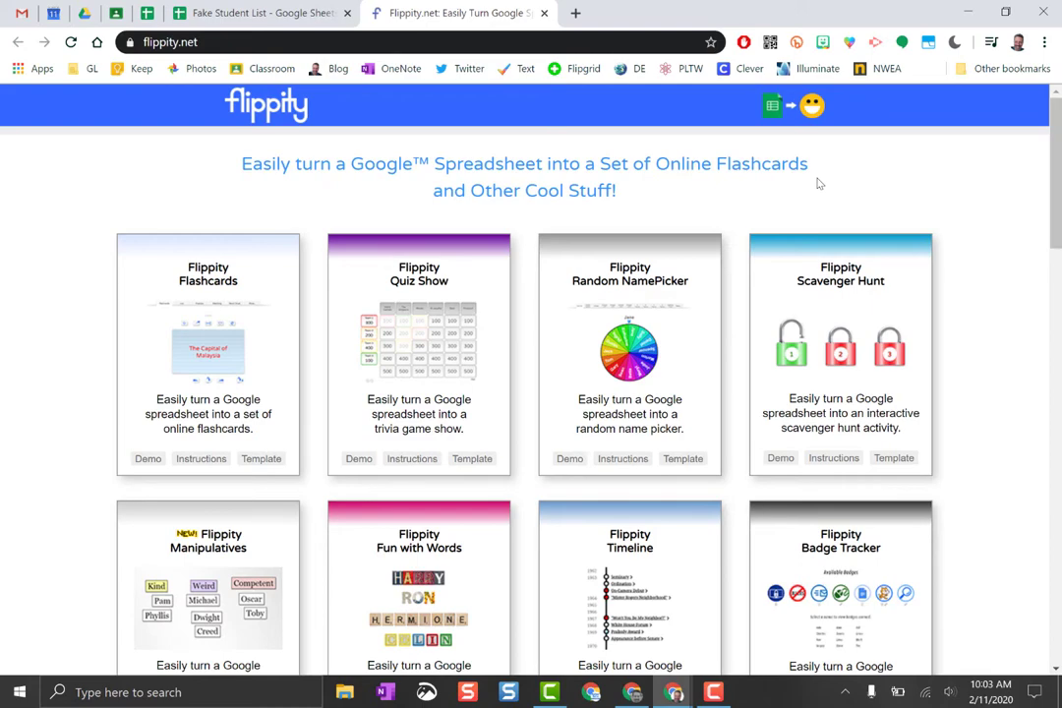
Step: Scroll the flippity.net homepage to locate the Random Name Picker card
scroll(836, 359, down, 3)
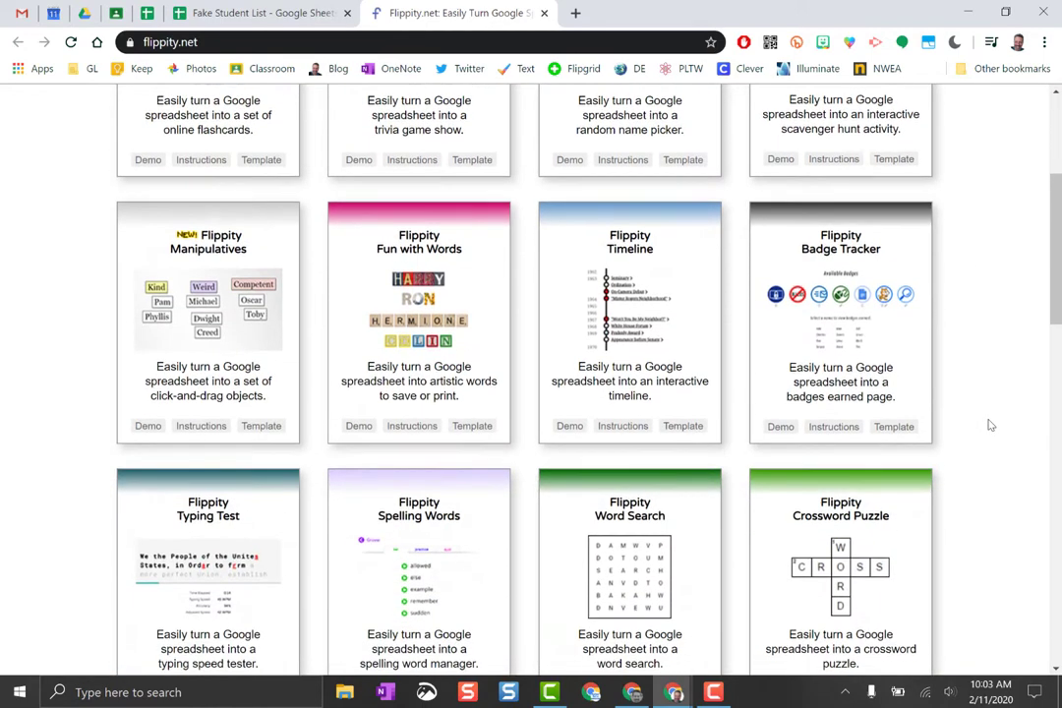
scroll(991, 425, down, 13)
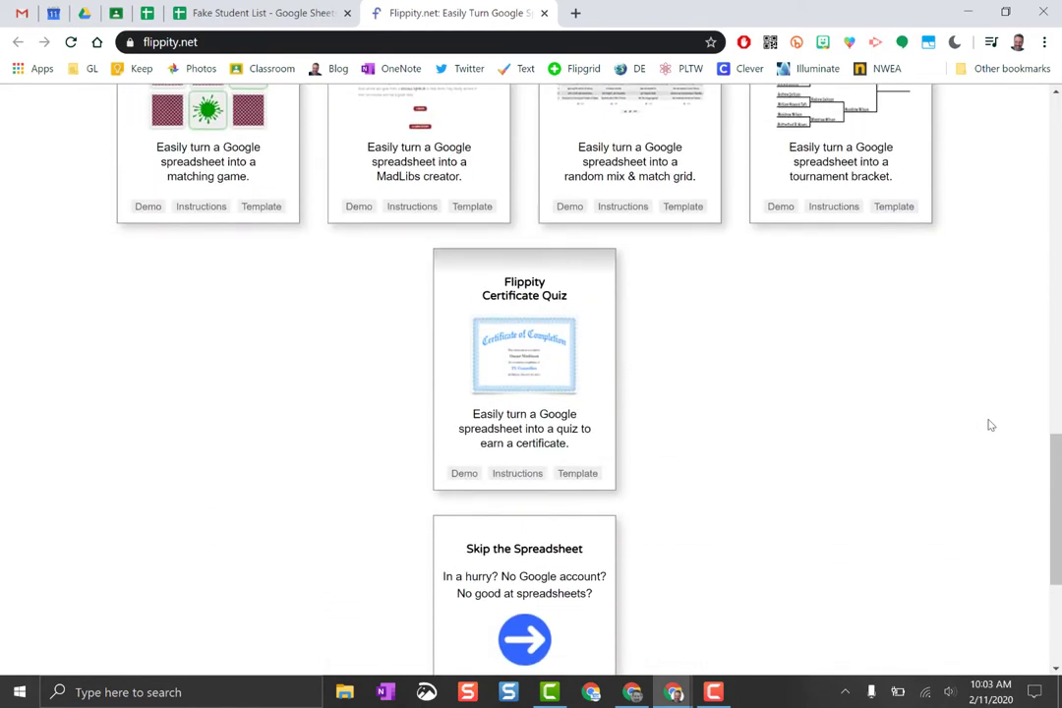
scroll(991, 424, up, 15)
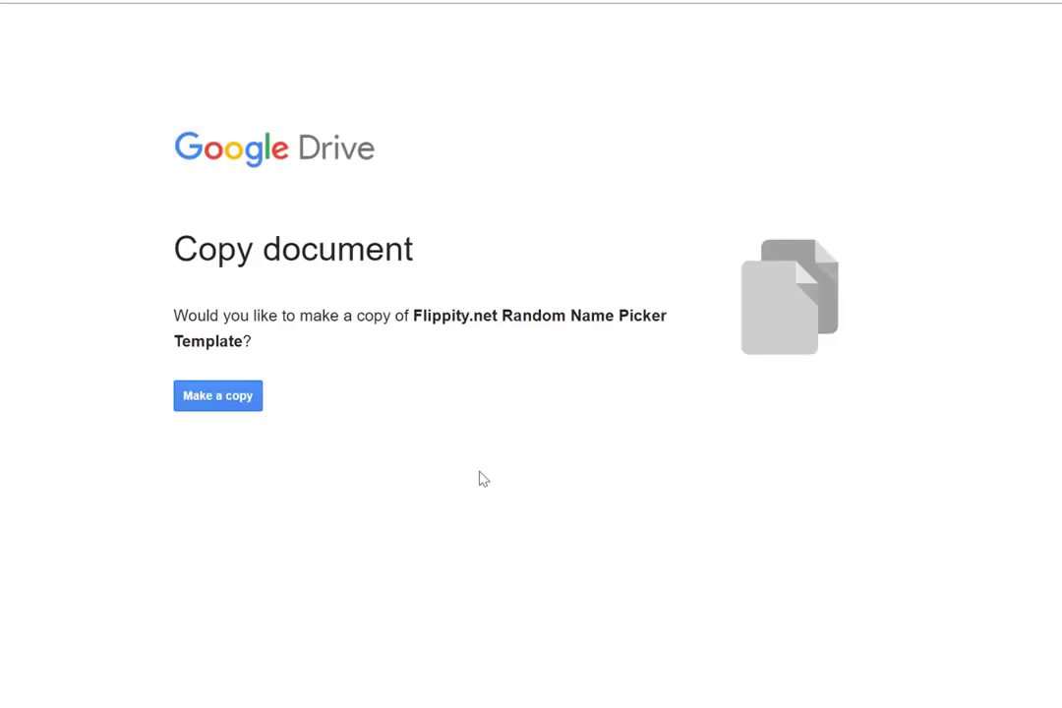
Step: Make a copy of the Flippity.net Random Name Picker Template in Google Drive
click(211, 402)
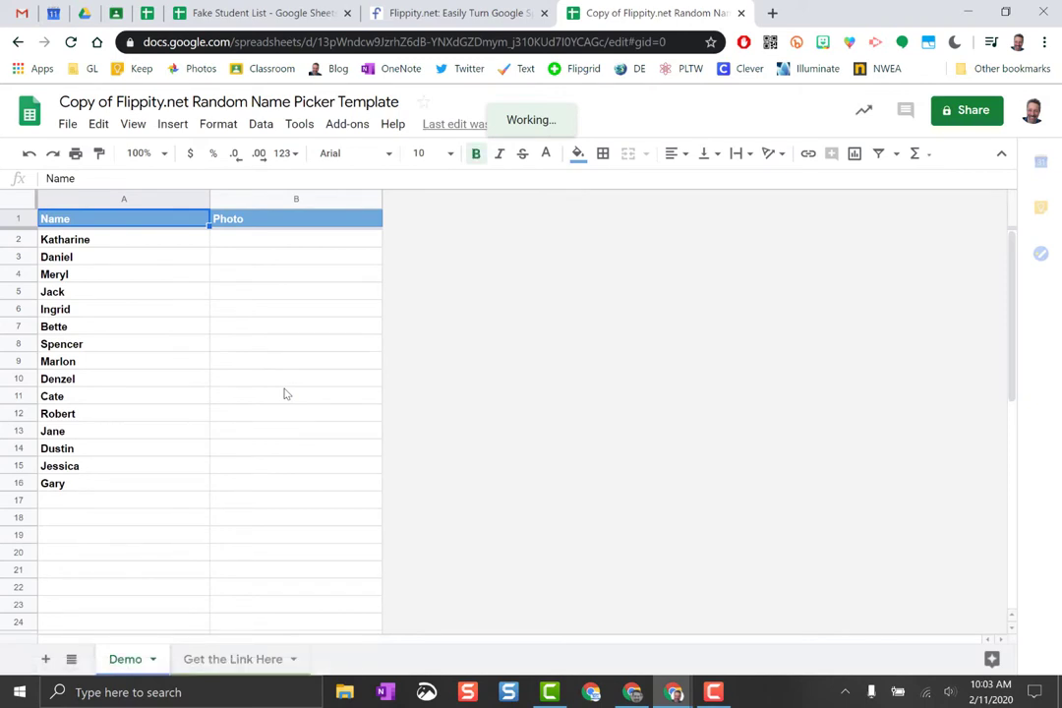
Step: Copy the student names in column A of the Fake Student List
click(260, 14)
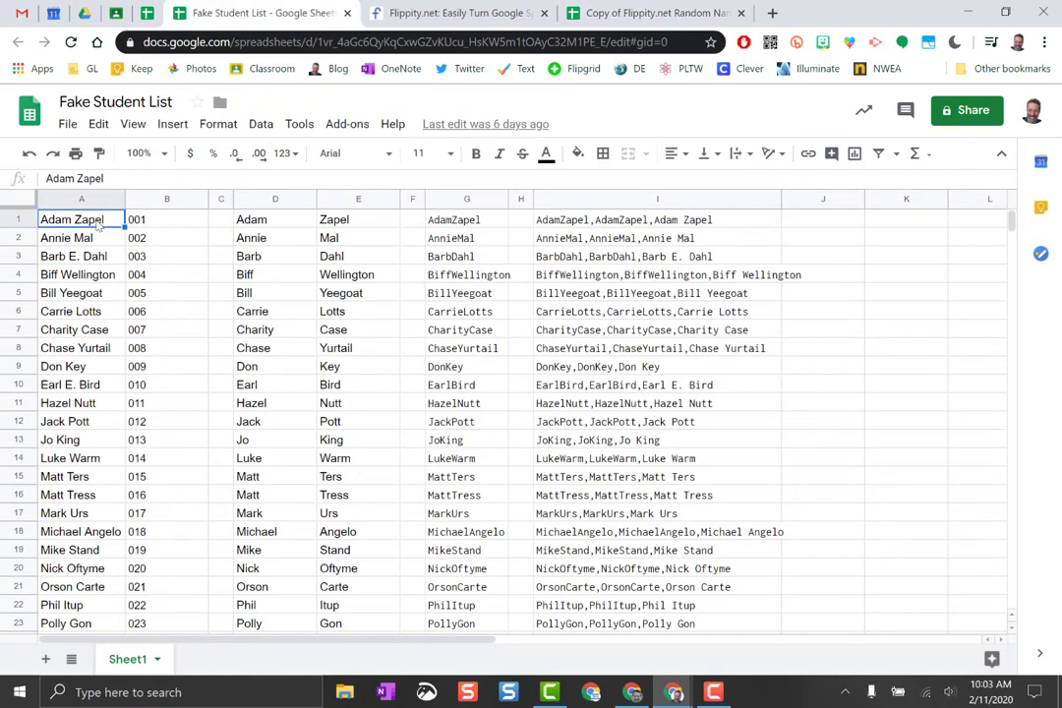
drag(99, 223, 108, 557)
key(ctrl+c)
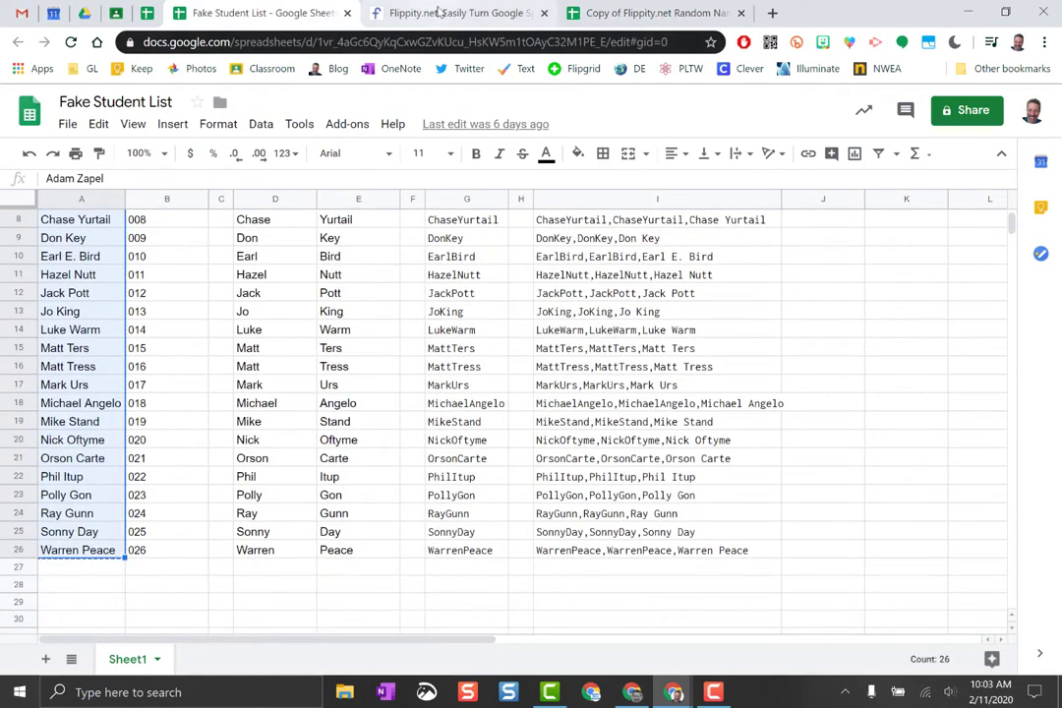
Step: Paste the student names over the template's sample names starting at cell A2
click(374, 13)
click(605, 27)
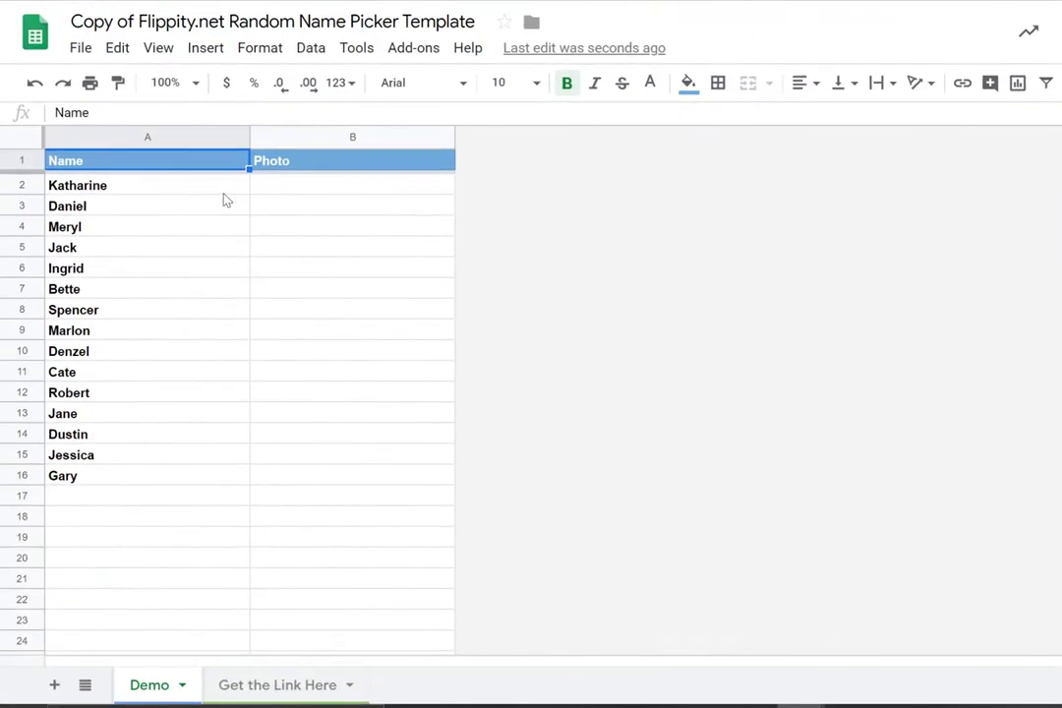
click(155, 193)
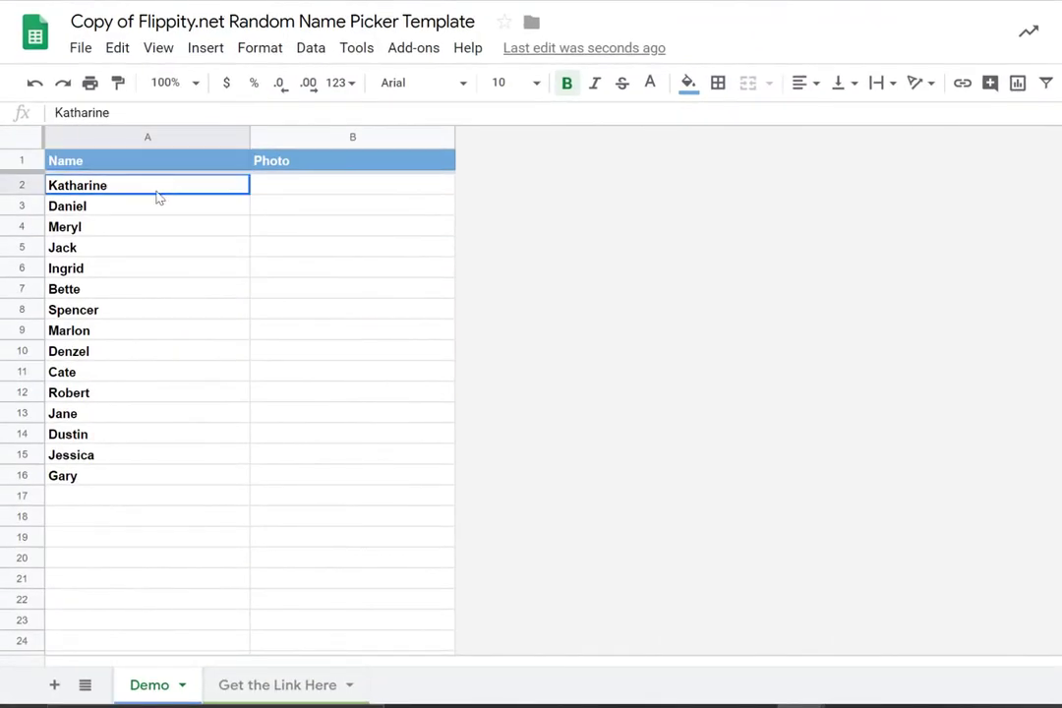
drag(157, 197, 126, 538)
key(ctrl+v)
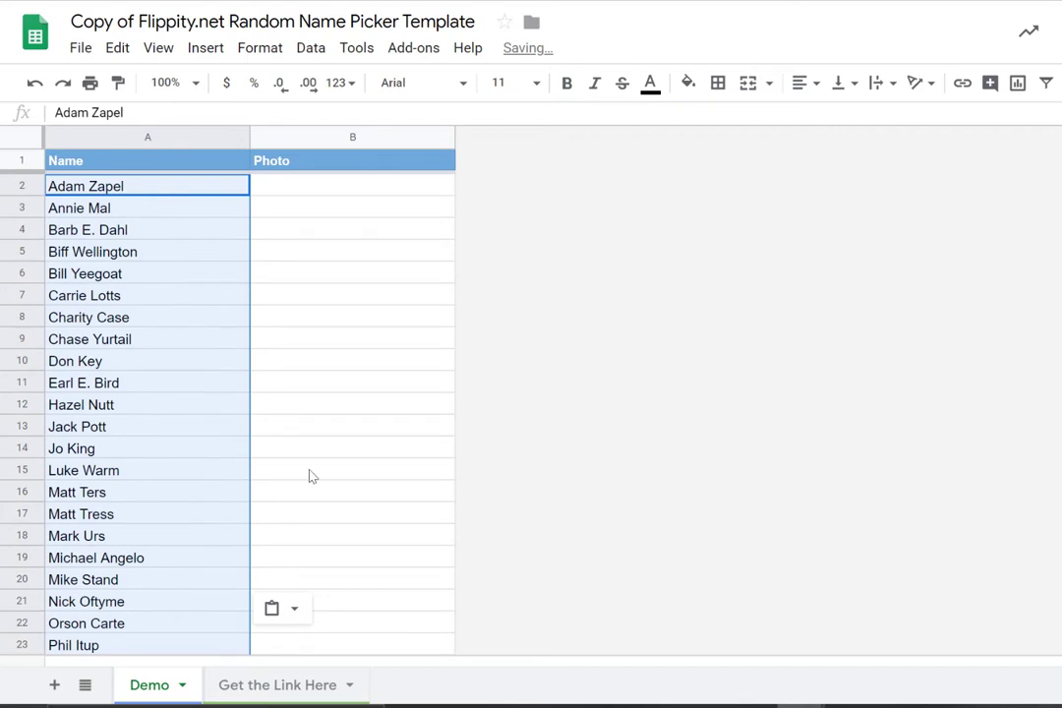
click(329, 195)
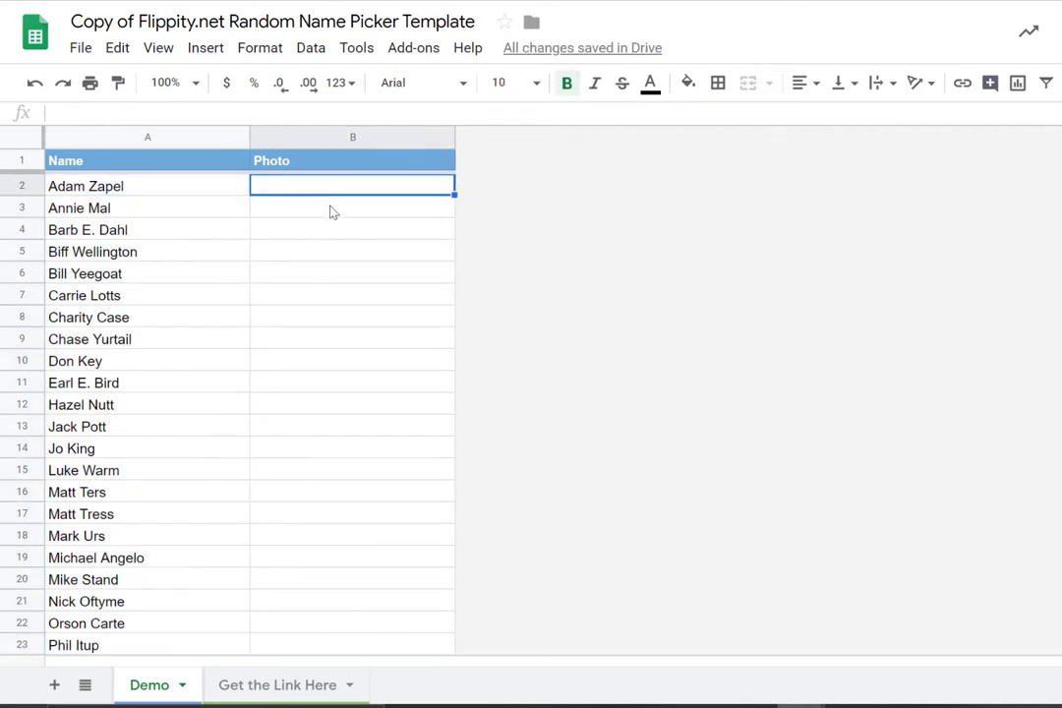
click(331, 212)
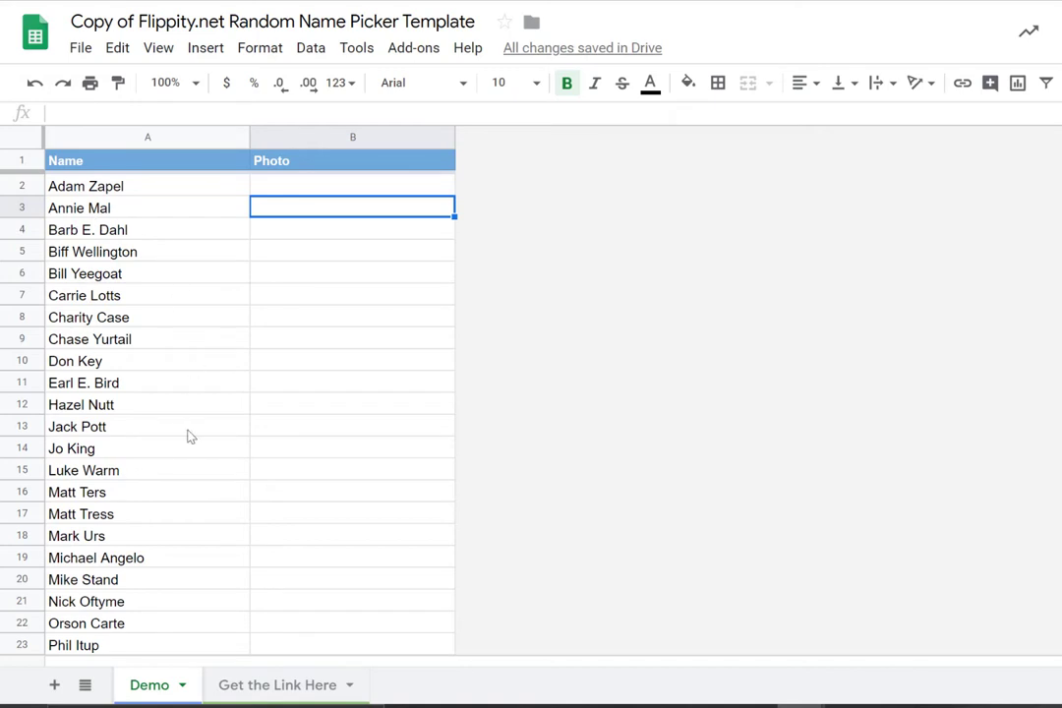
Step: From the Get the Link Here sheet, publish the entire document to the web as a web page
click(285, 685)
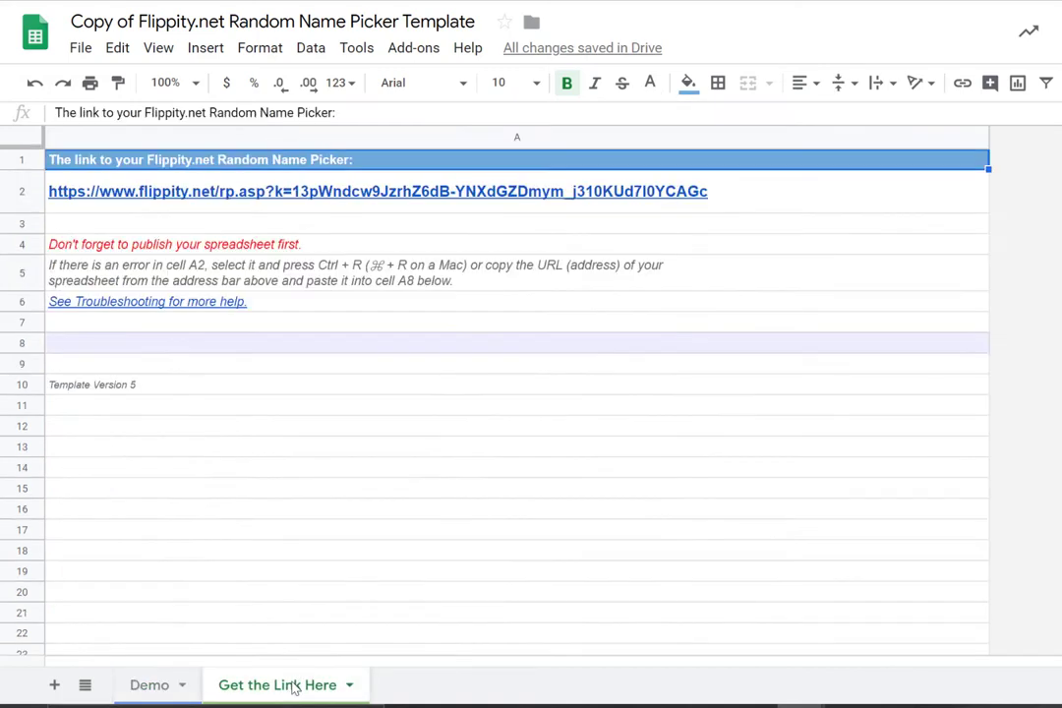
mouse_move(280, 201)
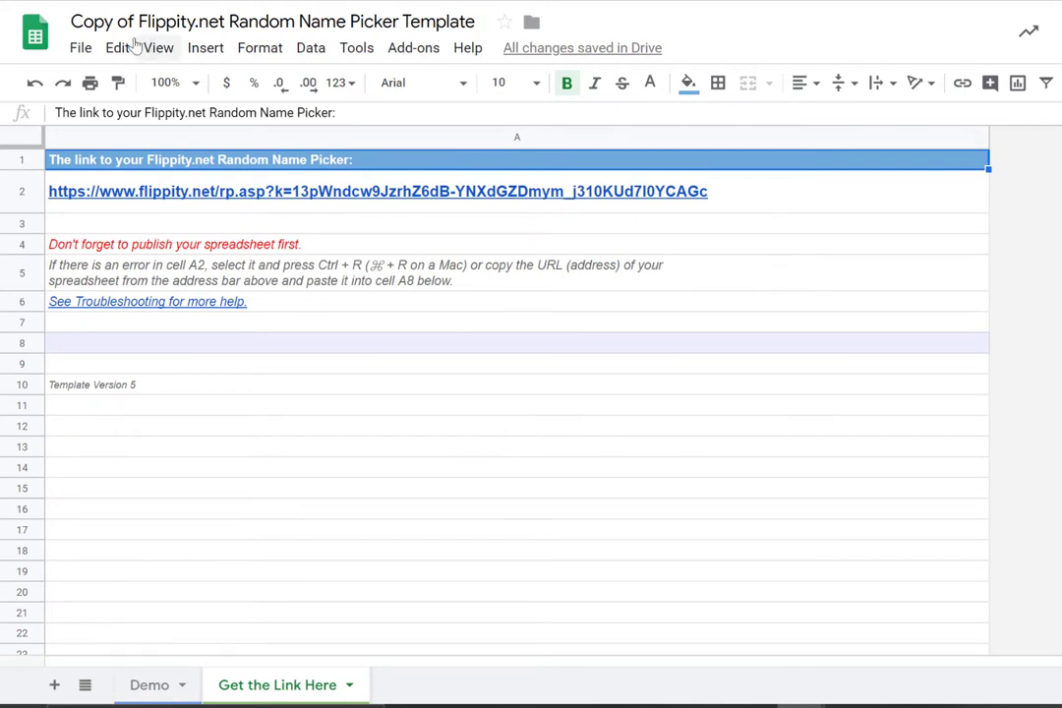
click(83, 51)
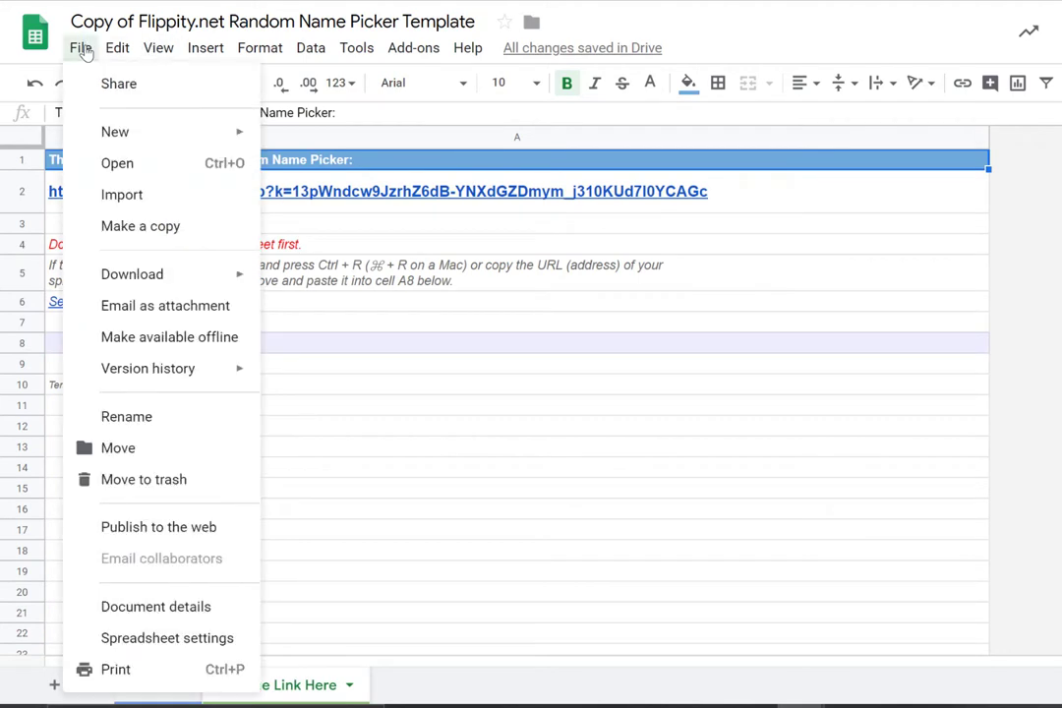
click(154, 527)
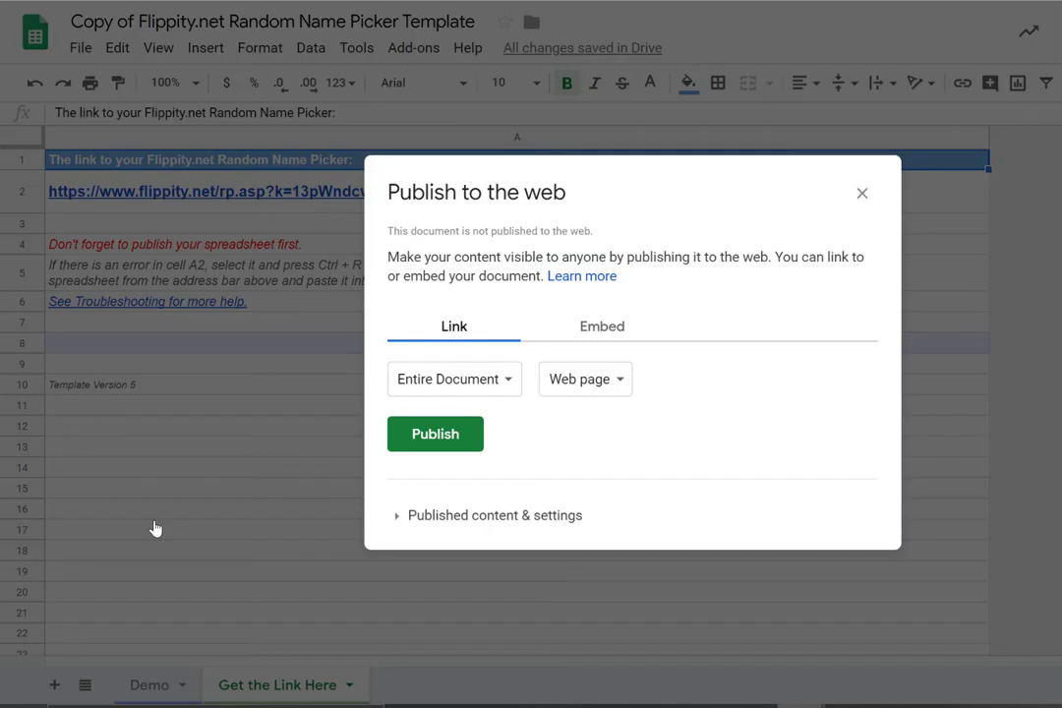
click(453, 436)
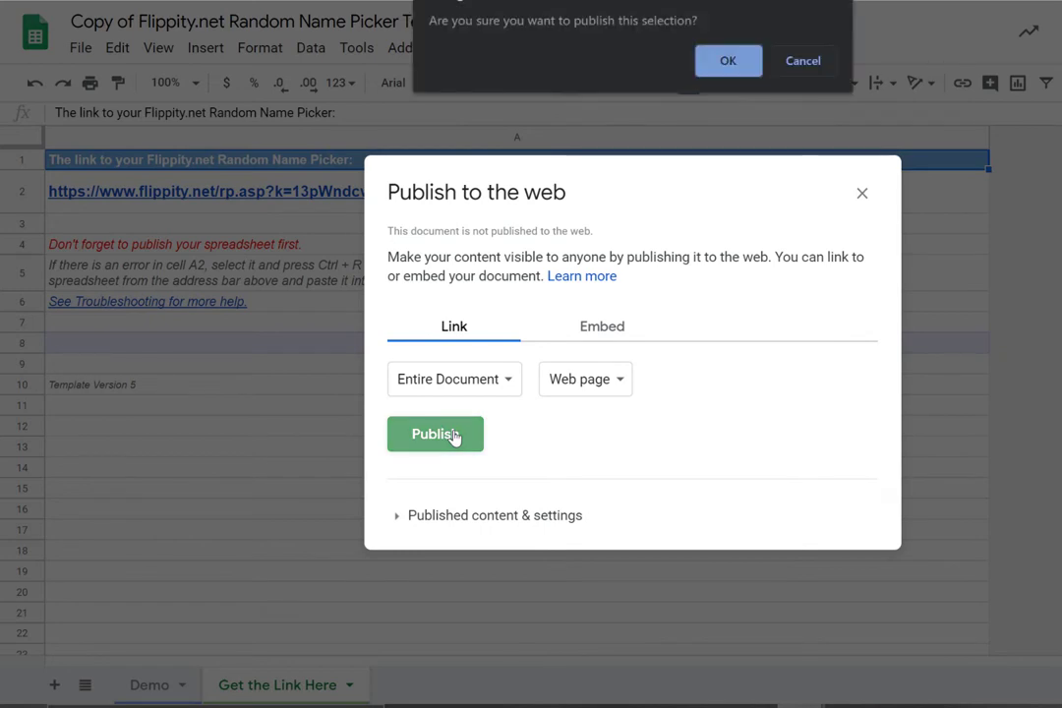
click(728, 60)
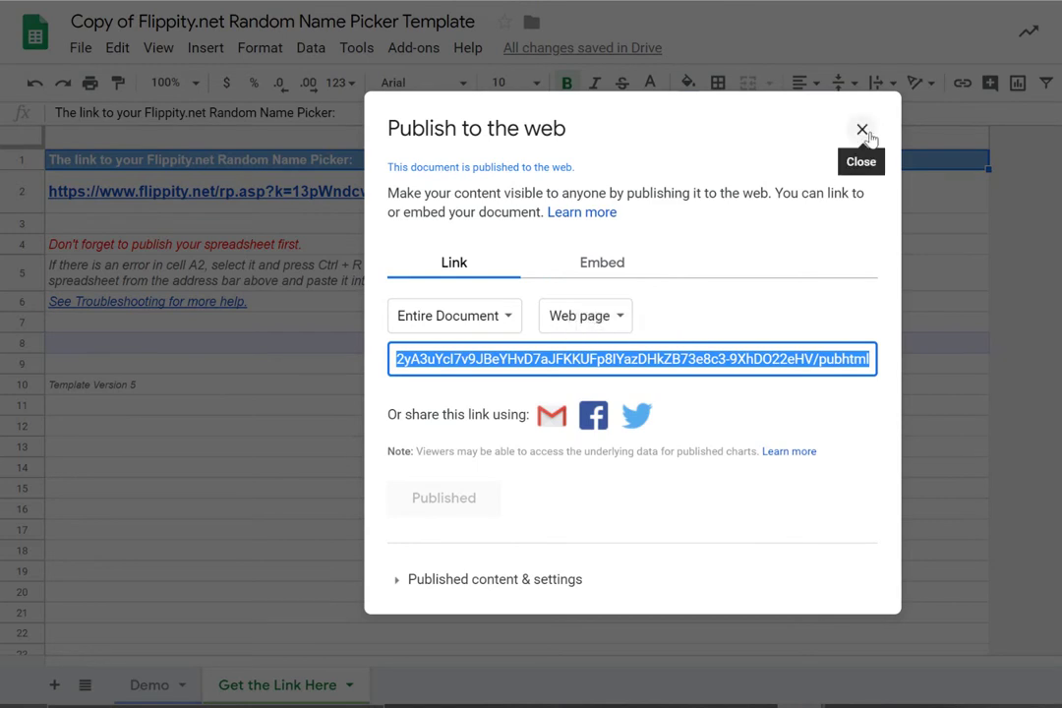
click(863, 129)
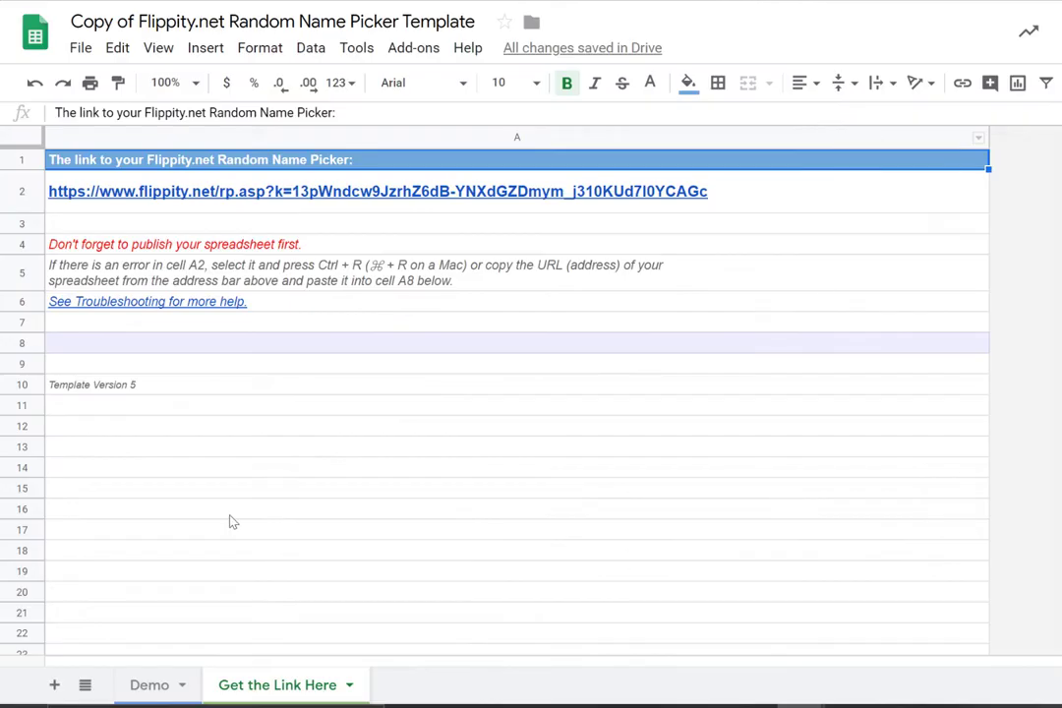
Step: Open the flippity.net/rp.asp link in cell A2 in a new tab
click(230, 199)
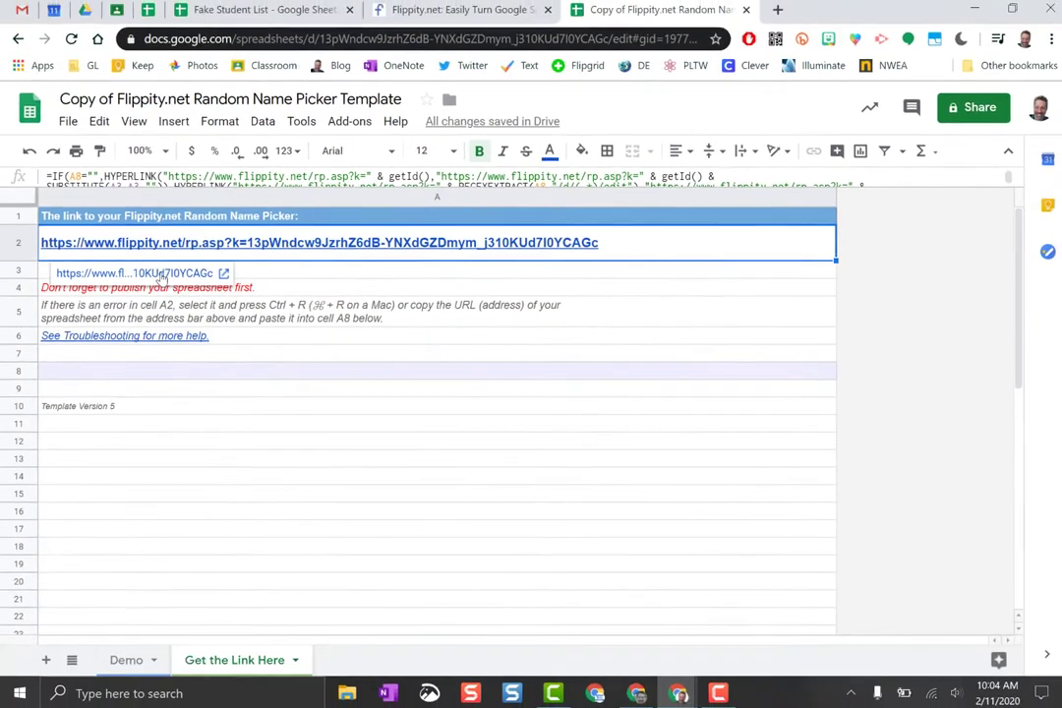
click(184, 244)
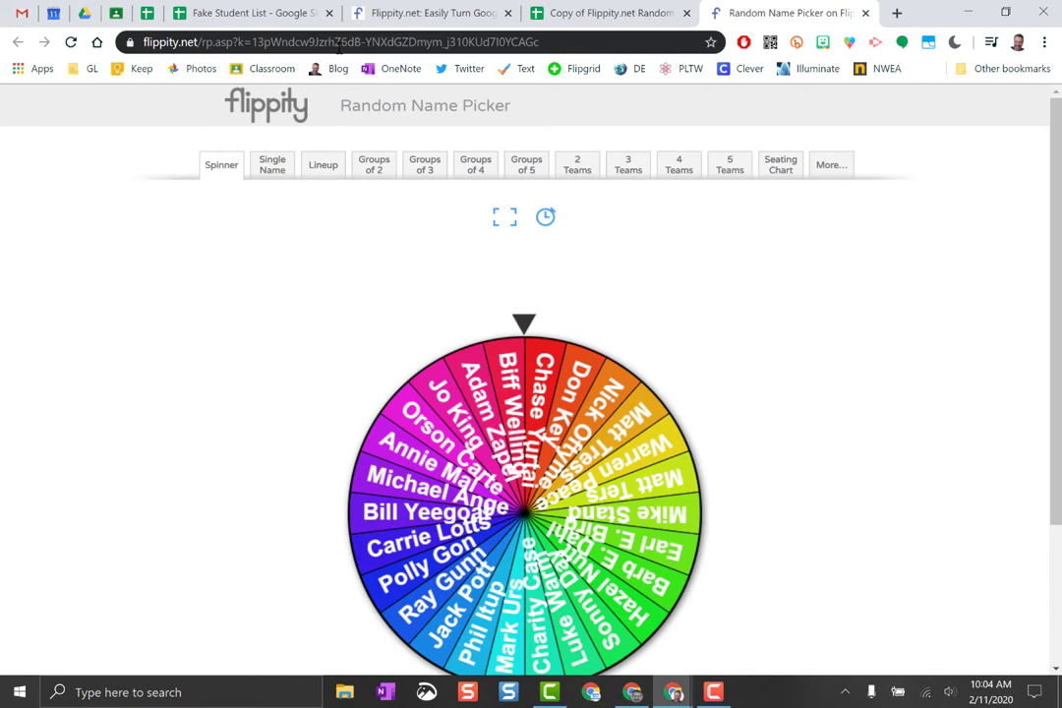
Step: Check the names on the Demo sheet, then spin the Flippity name wheel
click(543, 15)
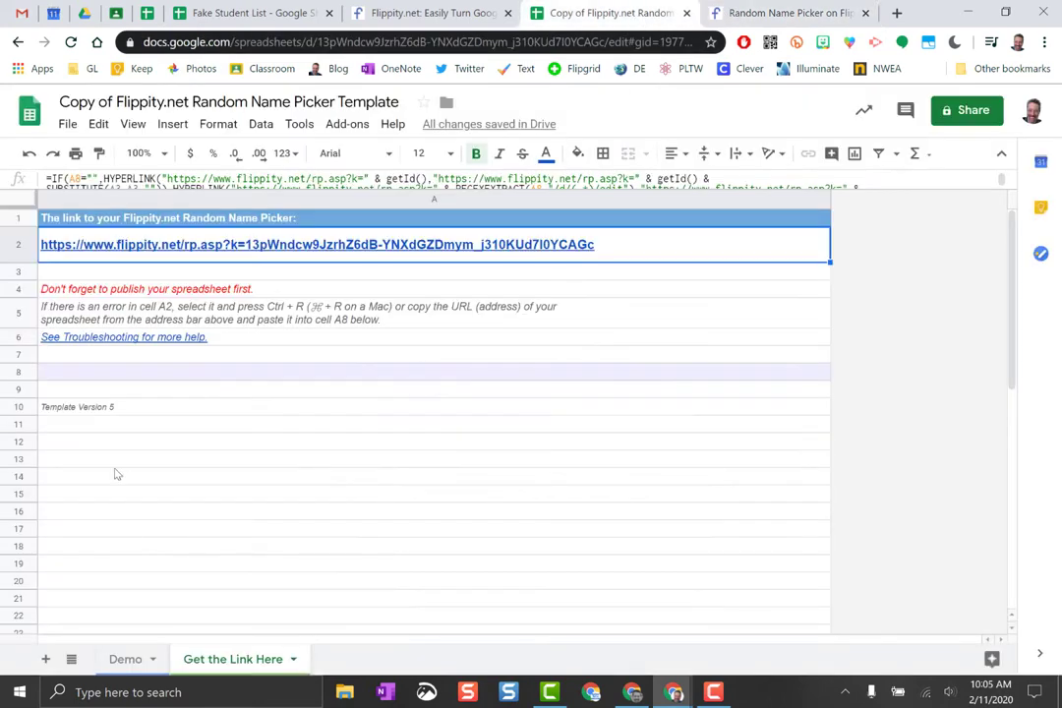
click(120, 660)
scroll(108, 429, down, 5)
scroll(108, 428, up, 5)
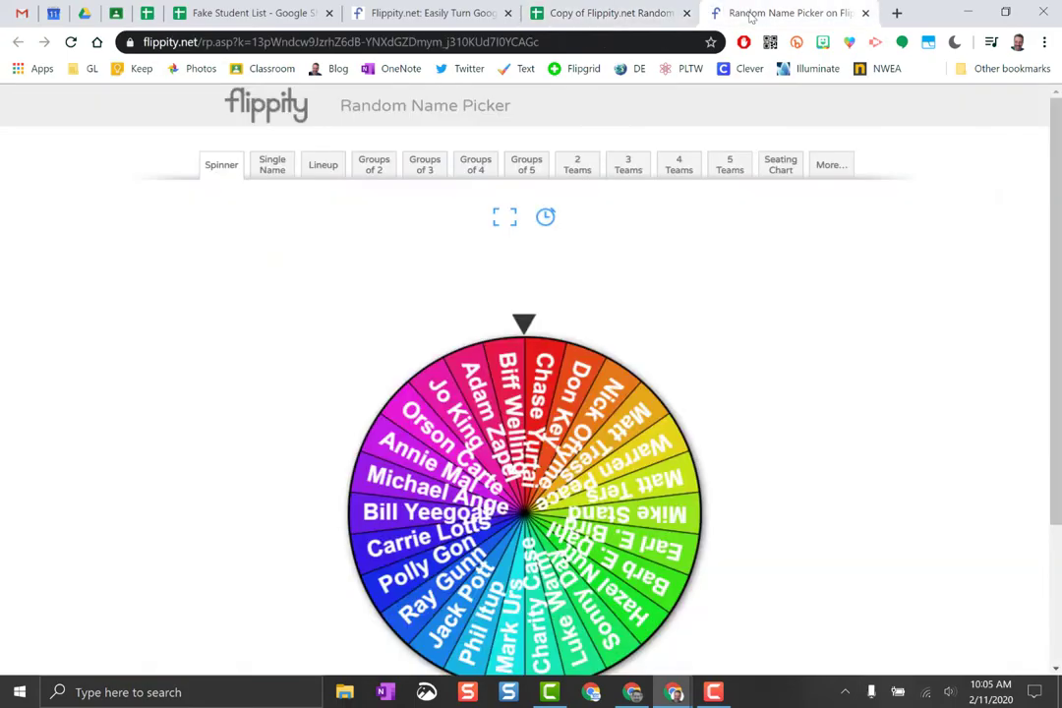
click(787, 13)
click(536, 482)
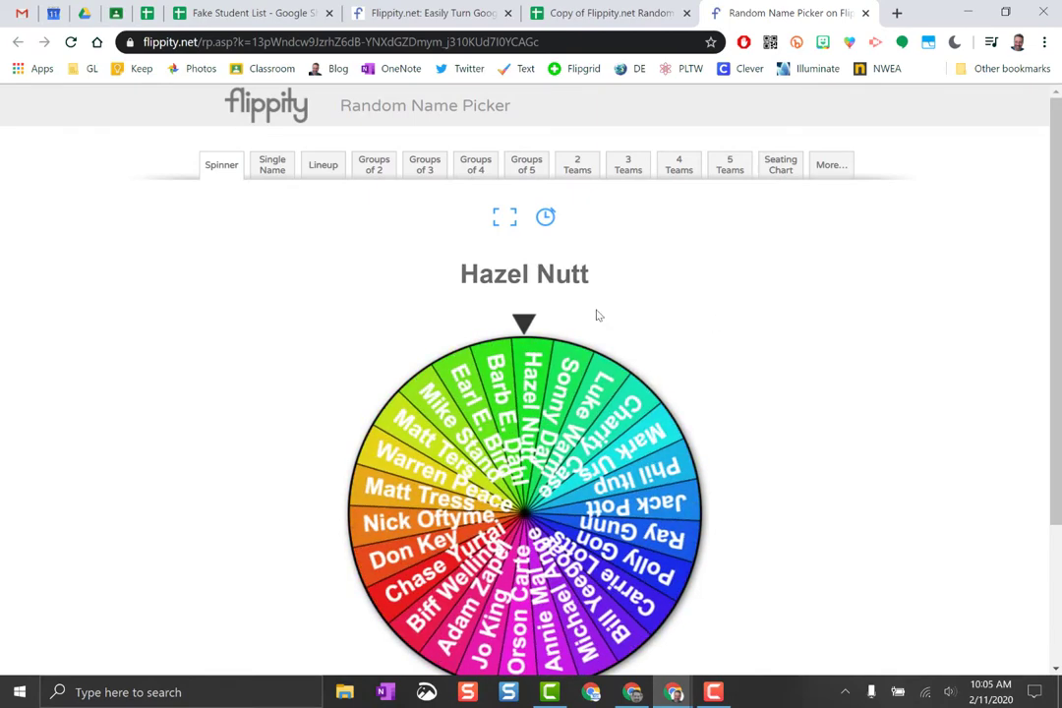
Step: Show random names one at a time, then the whole class as a numbered Lineup
click(265, 169)
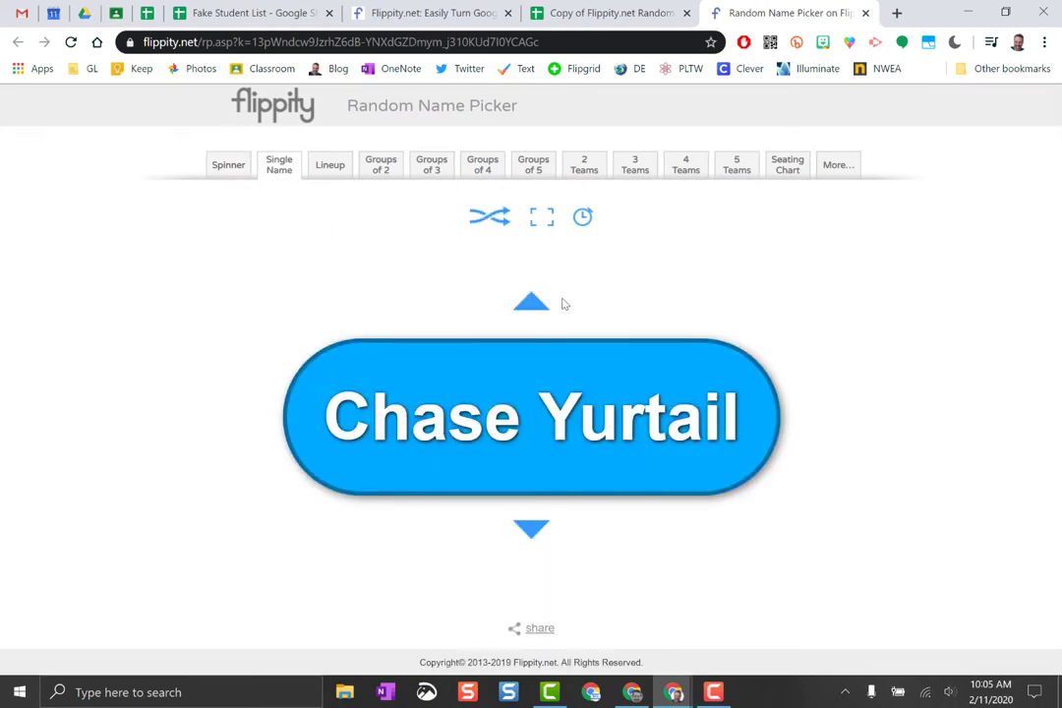
click(532, 309)
click(531, 309)
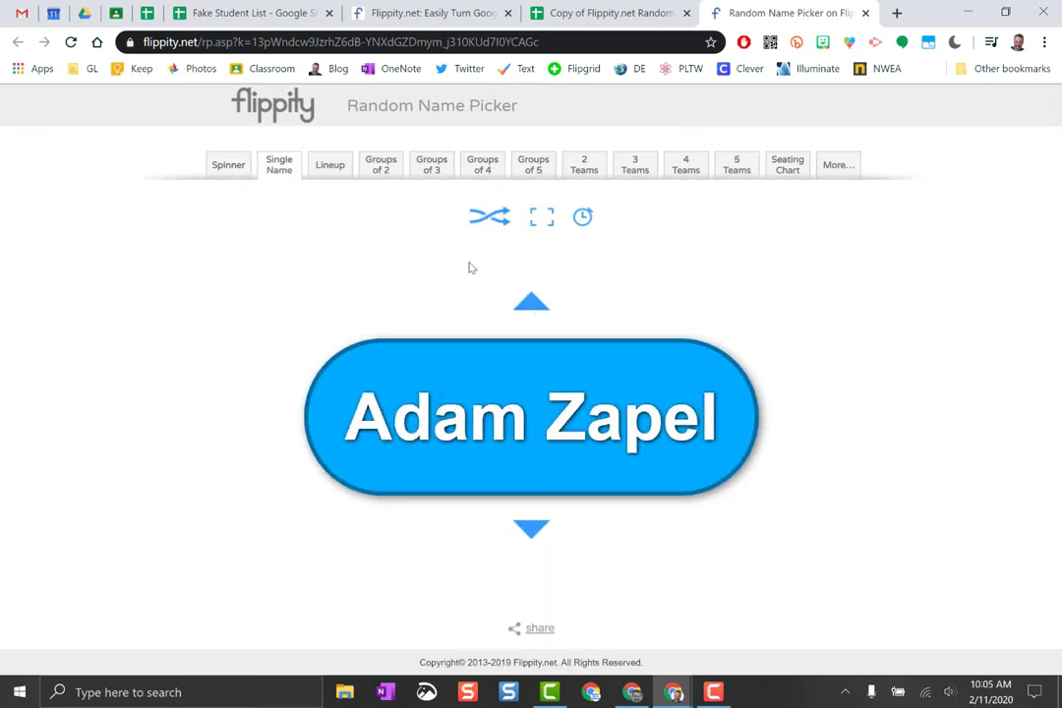
click(328, 167)
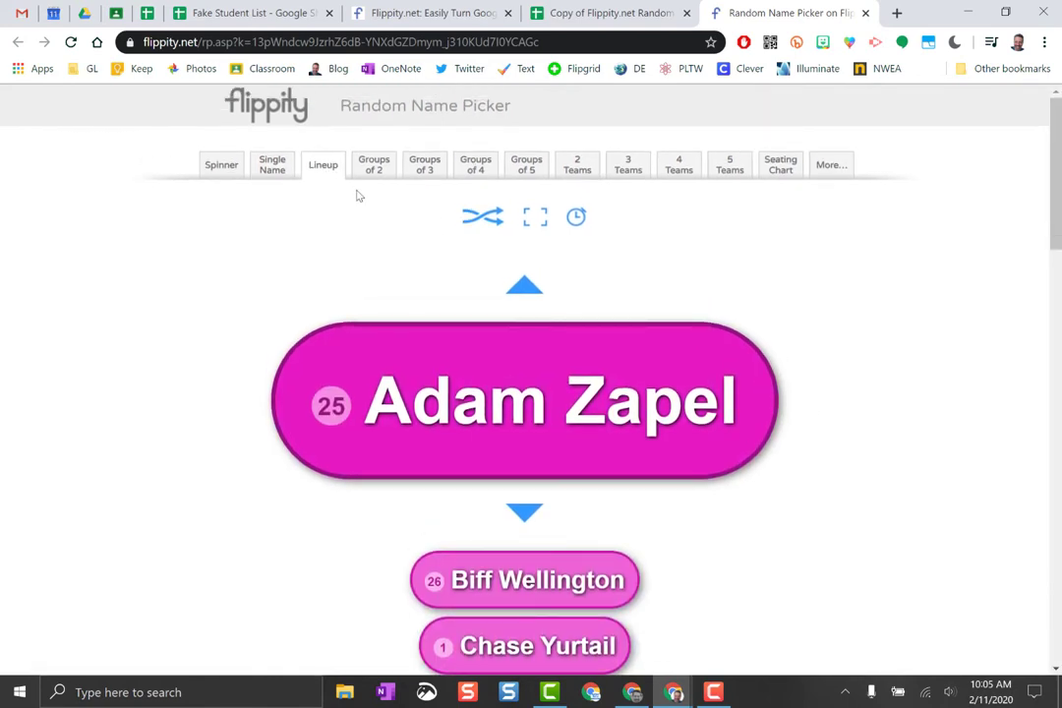
Step: Split the class into Groups of 5 and reshuffle the groups
click(527, 167)
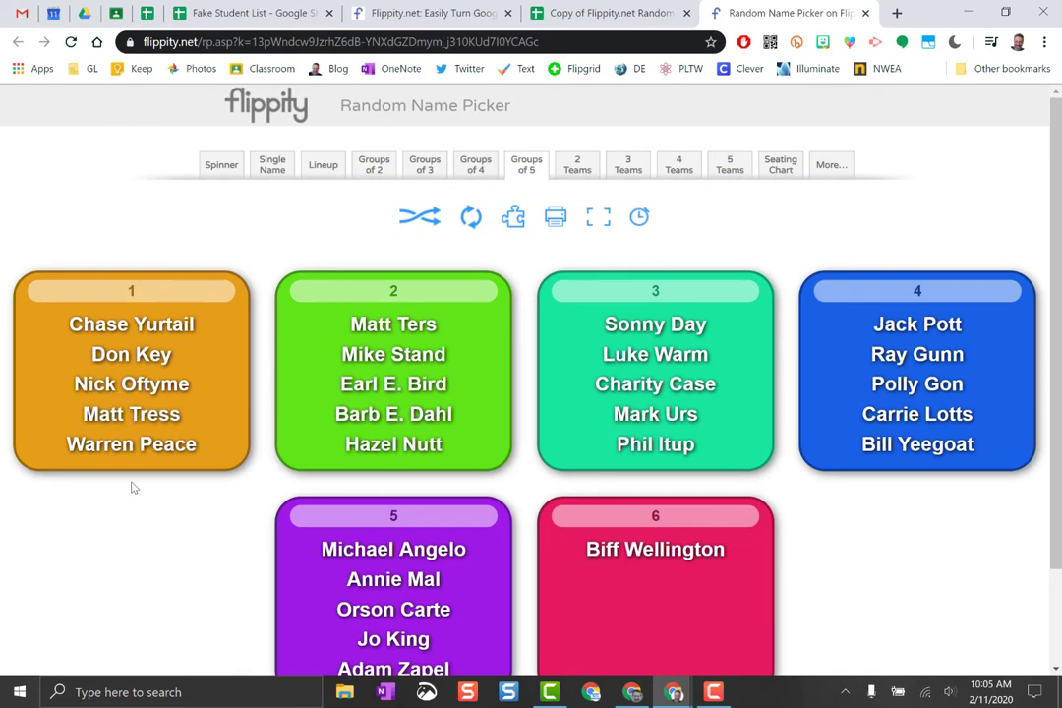
scroll(131, 485, down, 1)
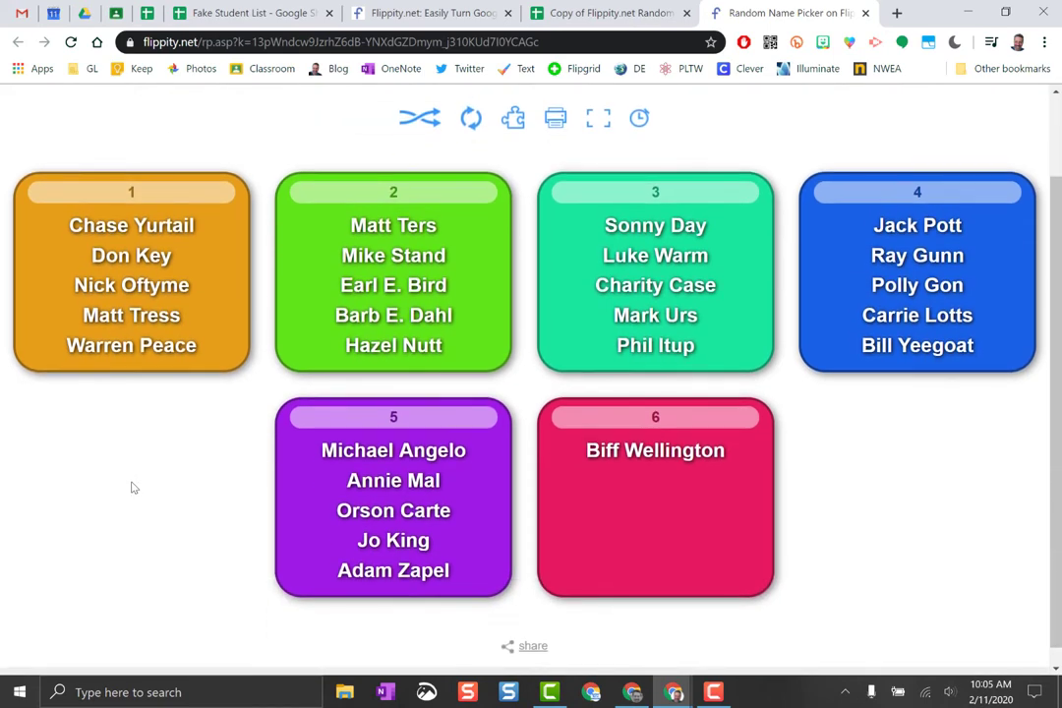
click(419, 120)
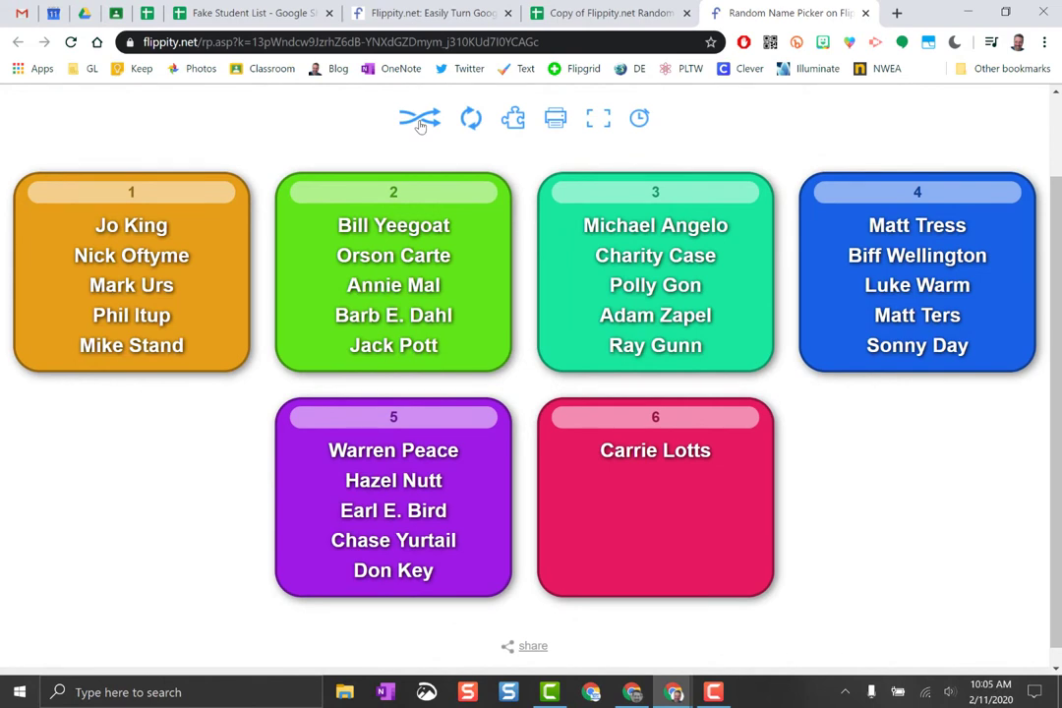
scroll(419, 120, up, 1)
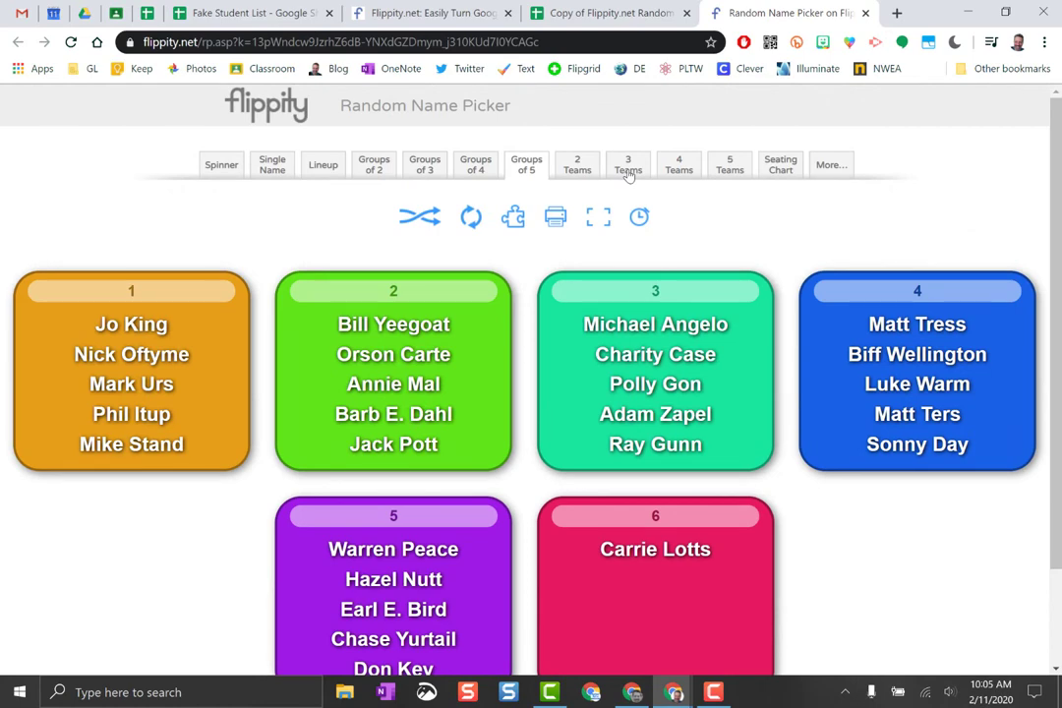
Step: Show the 3 Teams view and reshuffle the students across the teams
click(629, 169)
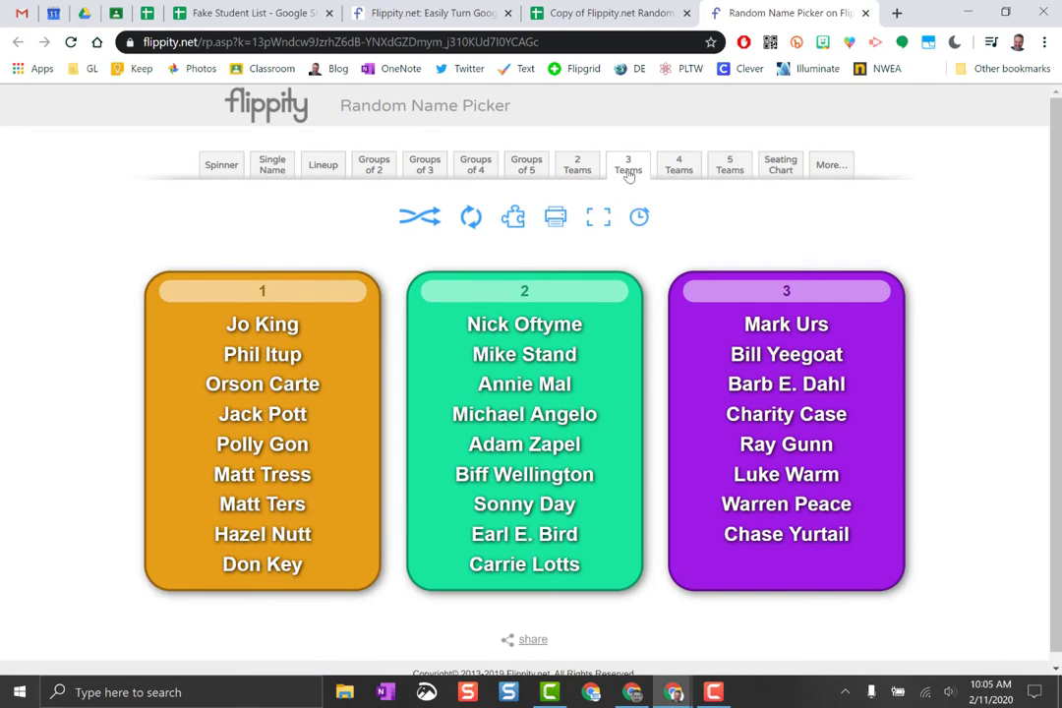
click(420, 218)
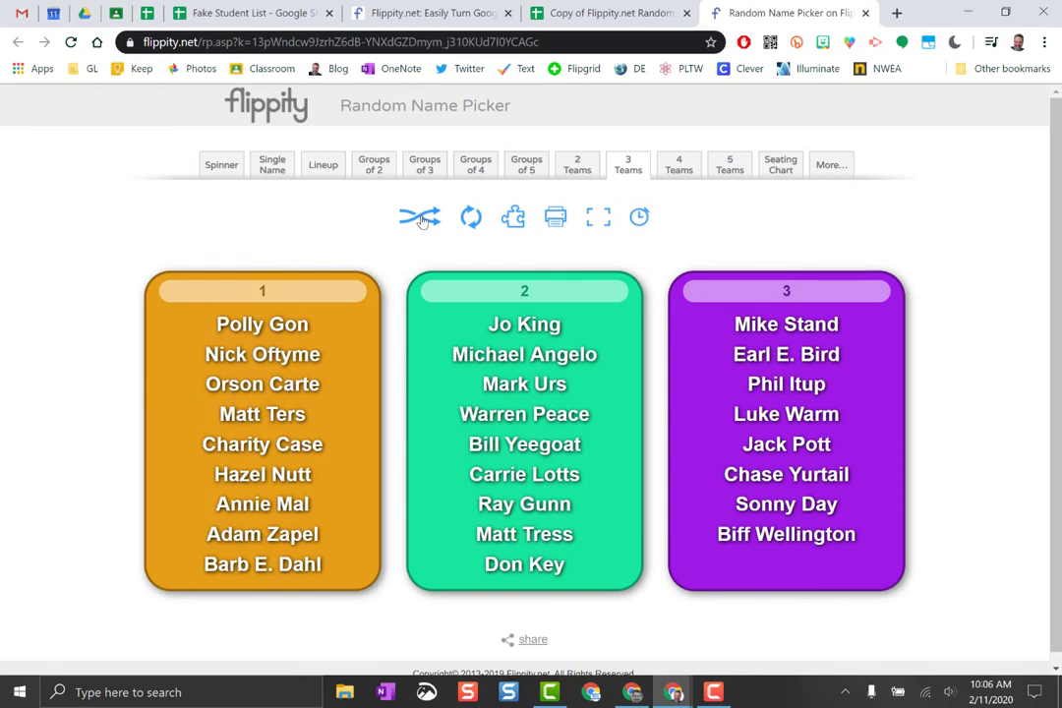
click(87, 13)
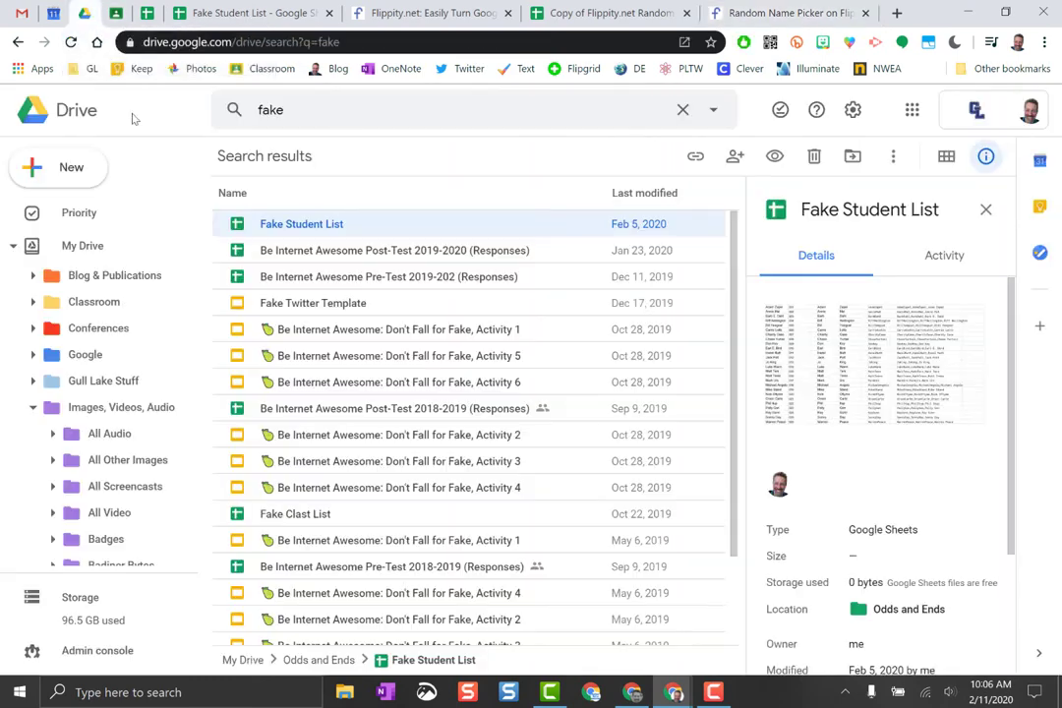
click(81, 245)
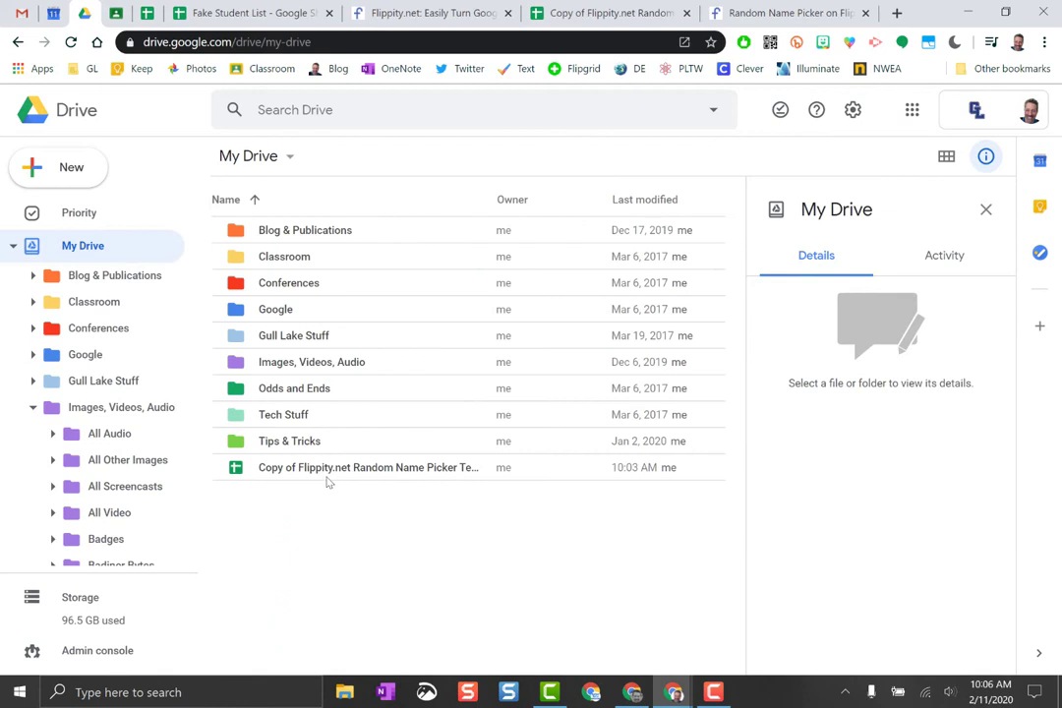
click(827, 16)
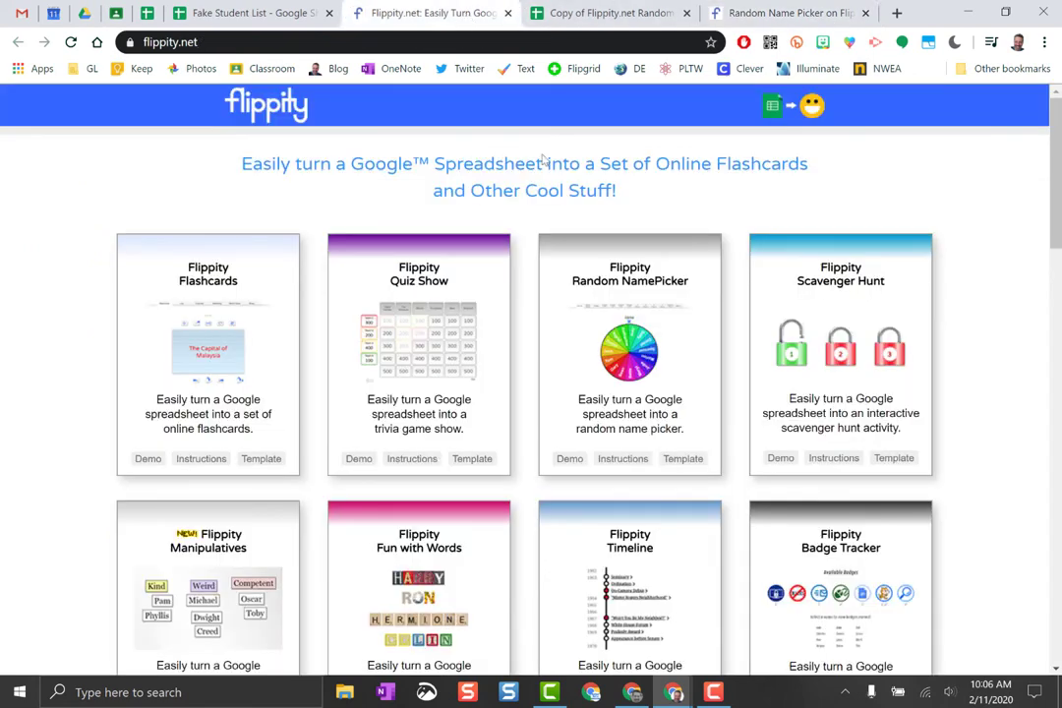
Step: Return to the Flippity.net homepage and browse its activity cards
click(433, 13)
scroll(772, 492, down, 6)
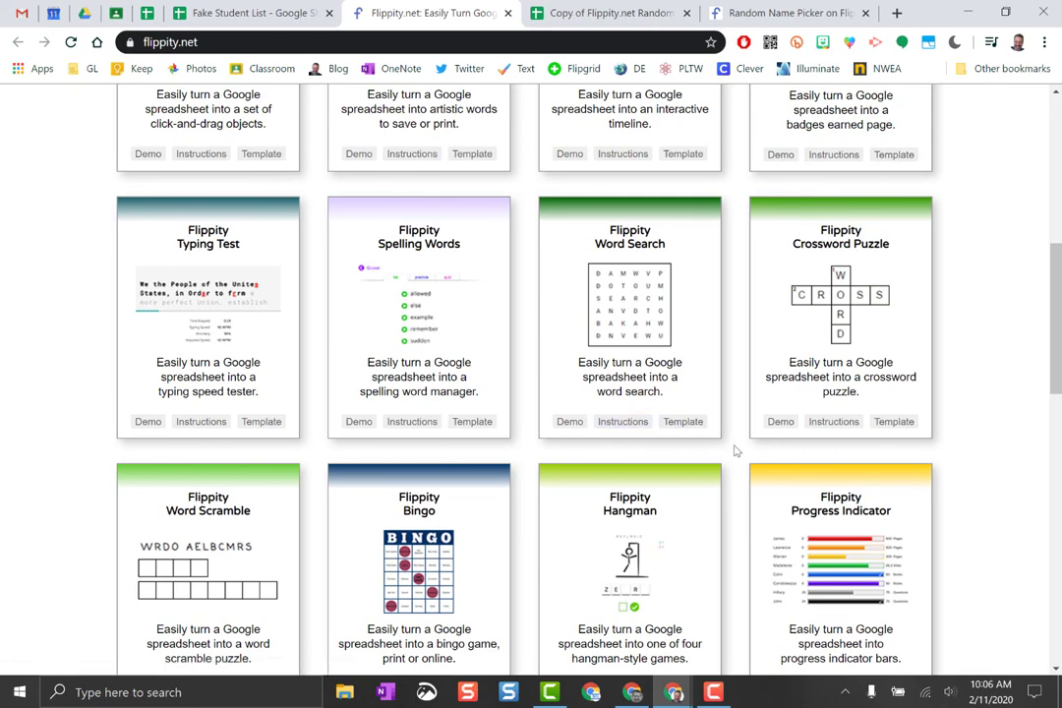
scroll(736, 450, up, 5)
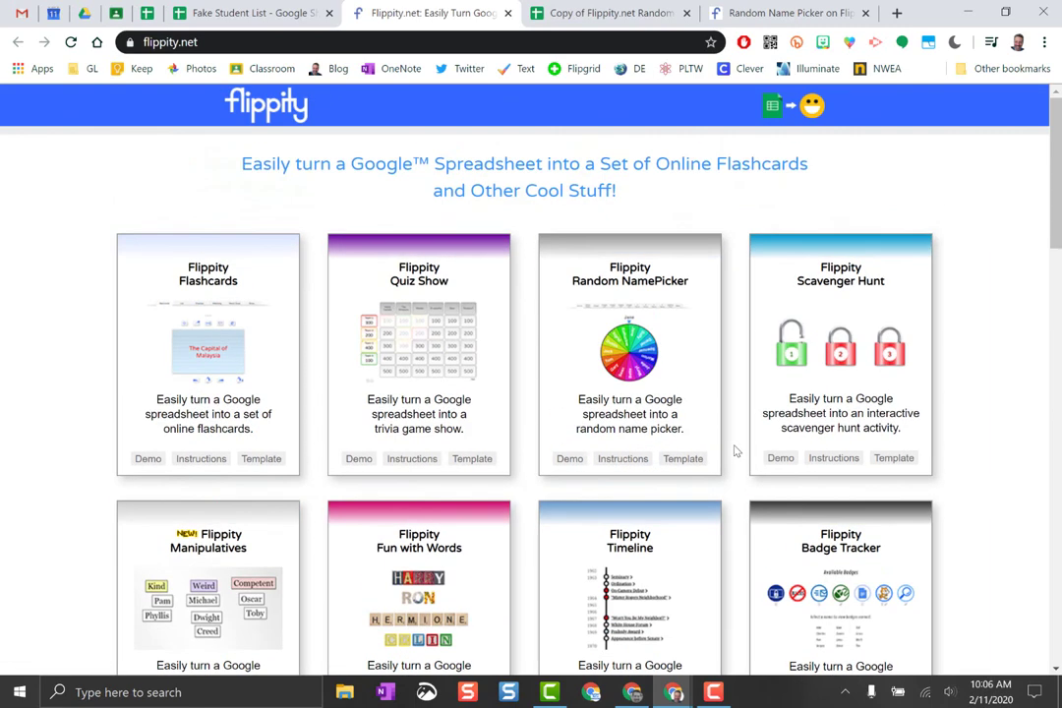